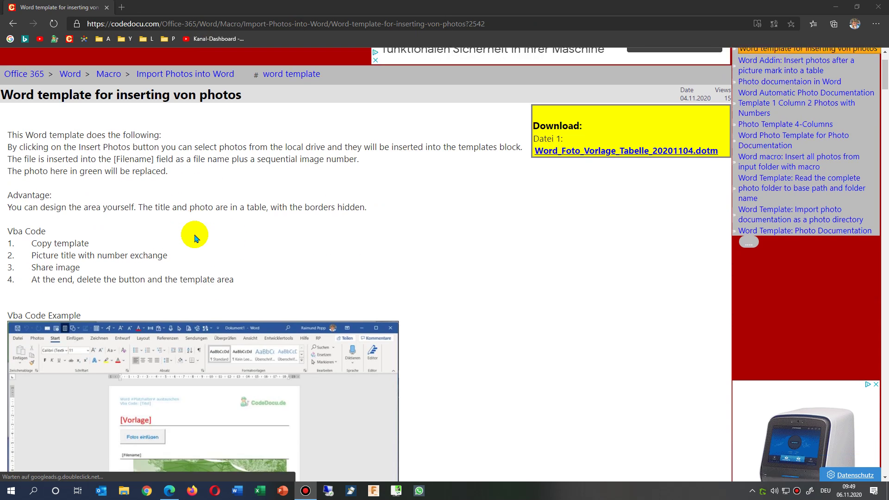
scroll(195, 237, down, 5)
scroll(195, 236, down, 4)
scroll(195, 237, down, 4)
scroll(195, 236, down, 2)
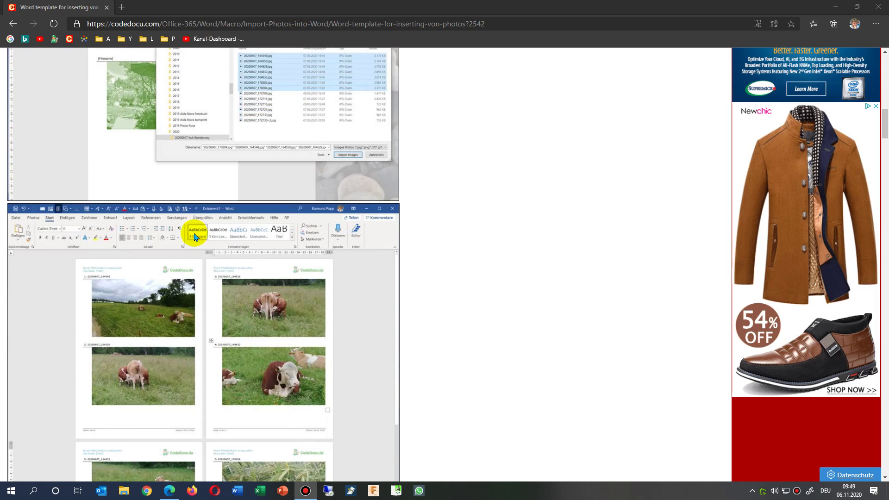
scroll(194, 236, down, 2)
scroll(194, 236, down, 1)
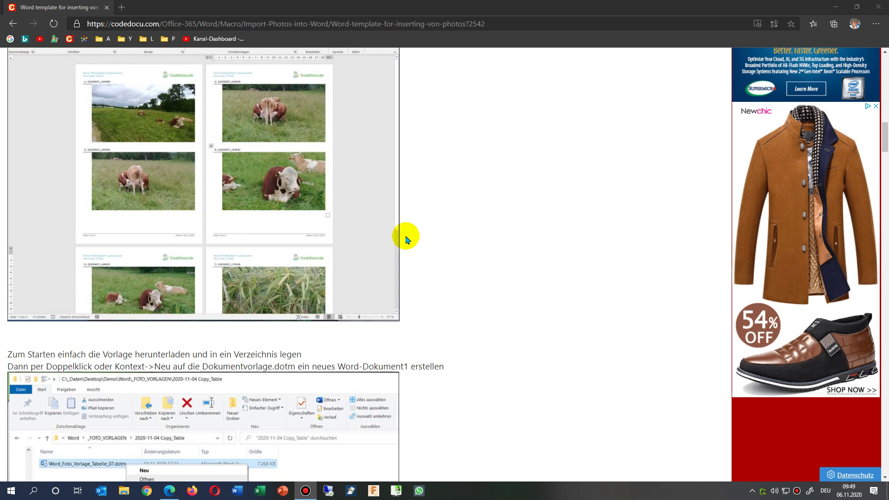
scroll(438, 246, up, 3)
scroll(441, 247, up, 3)
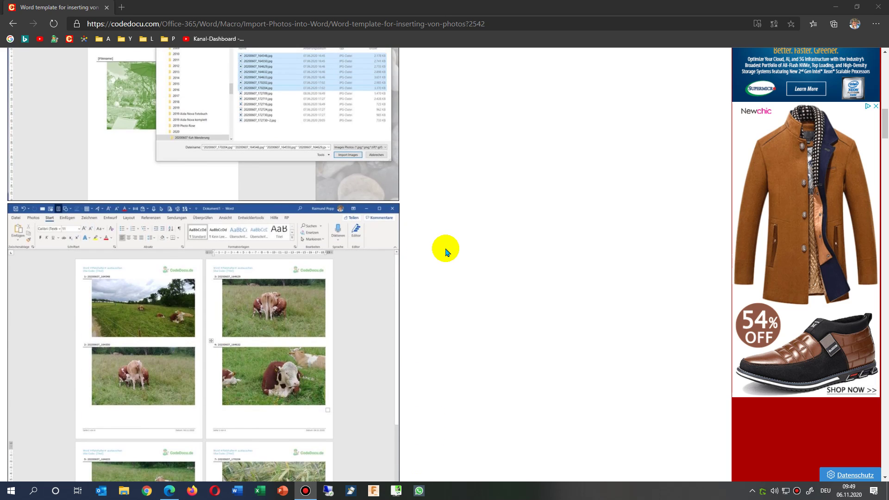
scroll(445, 250, up, 2)
scroll(446, 250, up, 5)
scroll(438, 247, up, 5)
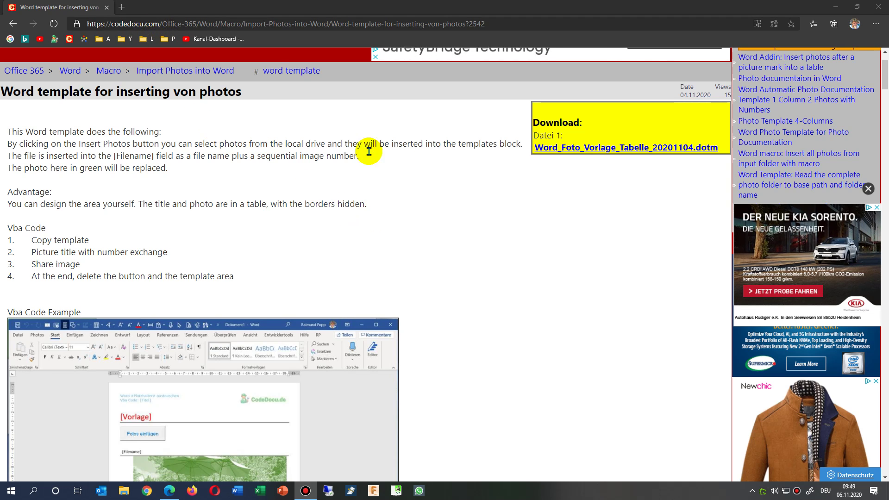
scroll(284, 183, up, 3)
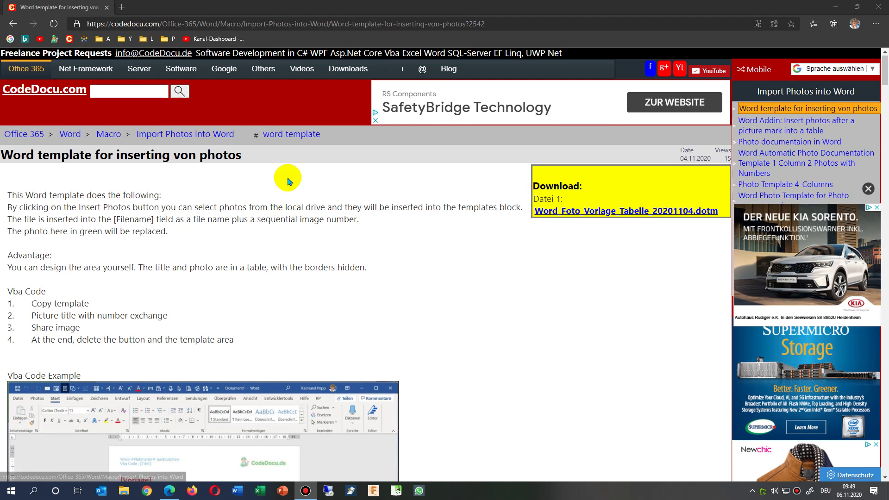
Download the .dotm photo template in Edge and show it in its Downloads folder
click(589, 216)
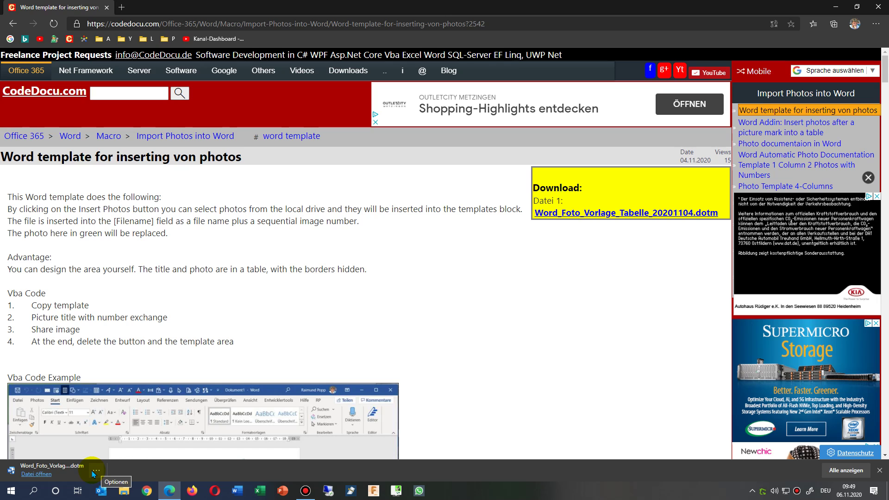
click(95, 466)
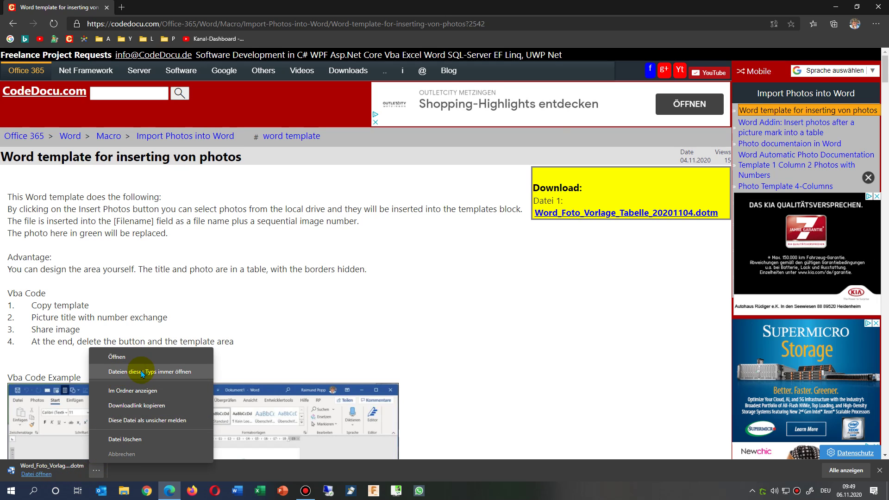
click(138, 391)
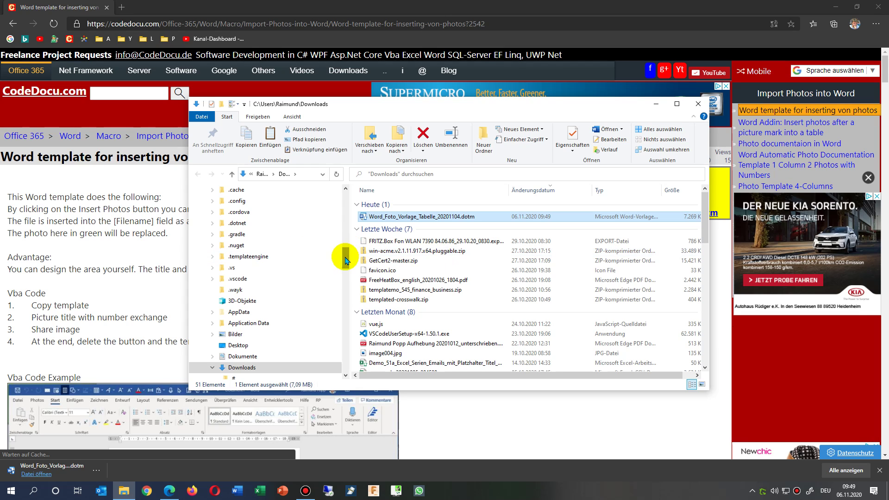
drag(344, 255, 347, 196)
Create a new folder named 'Word Documentation' on the Desktop
click(222, 204)
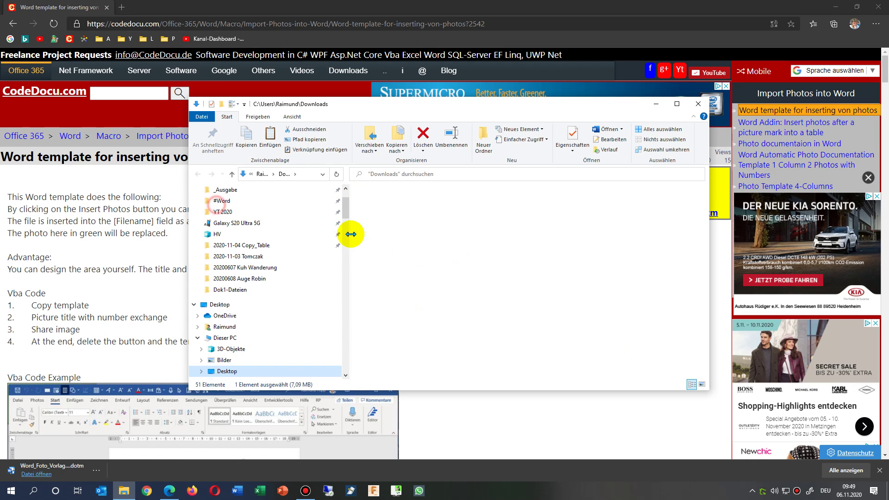
right_click(455, 352)
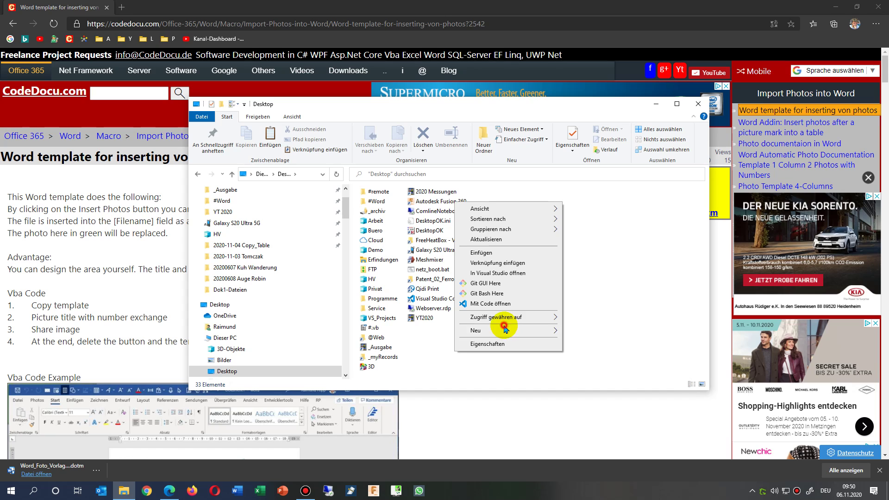
mouse_move(476, 330)
click(609, 331)
text(Word Documentat)
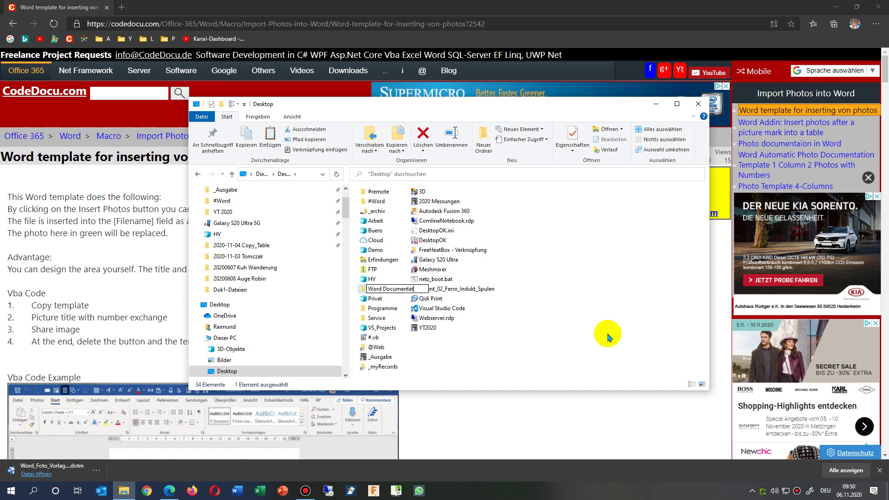
text(ion)
key(Return)
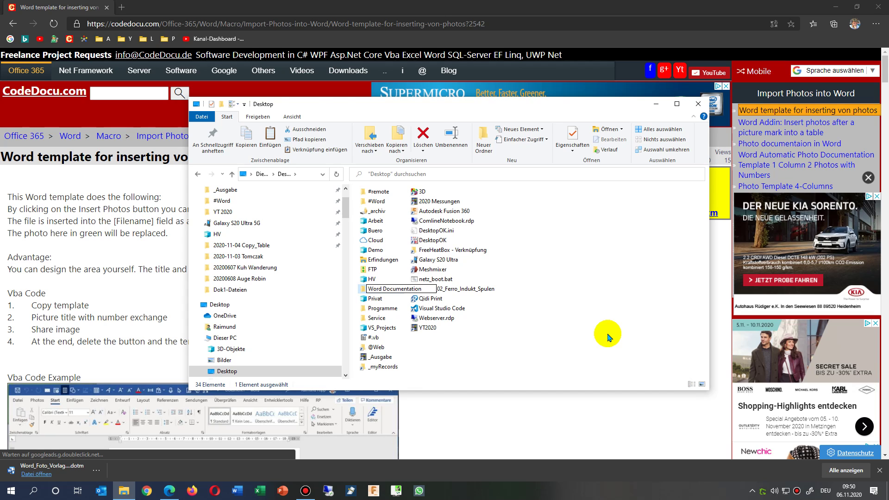
Paste the downloaded photo template into the Word Documentation folder and select it
key(Return)
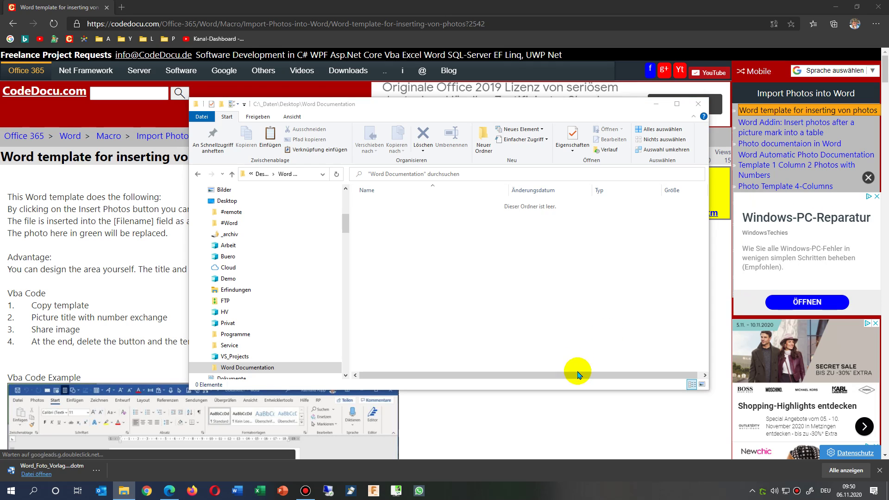
key(ctrl+v)
click(443, 248)
click(382, 203)
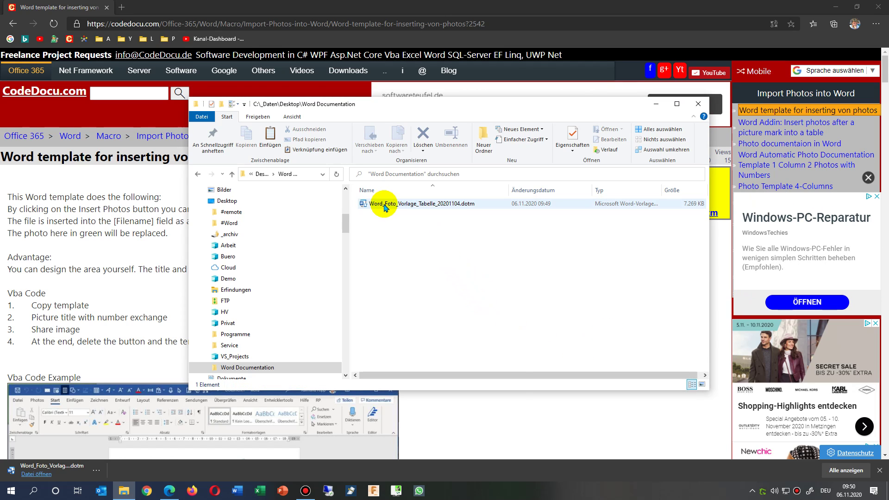
Create a new document from the .dotm template using its 'Neu' context-menu option
right_click(382, 203)
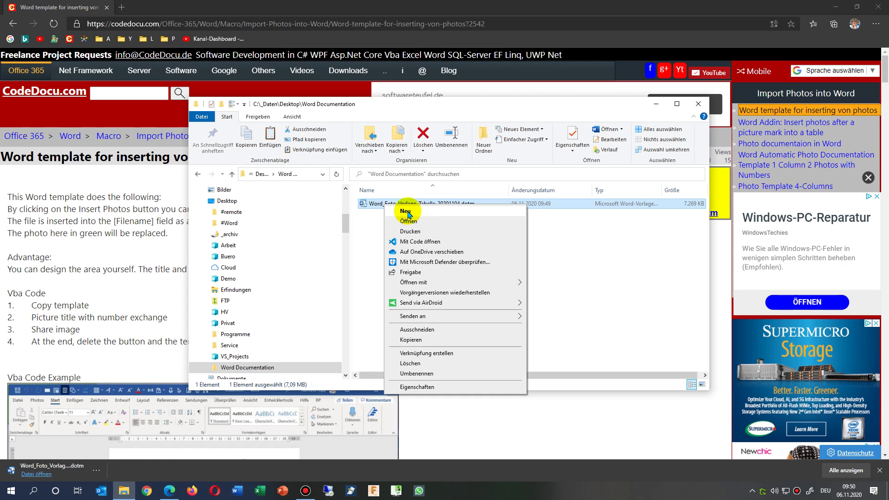
click(416, 212)
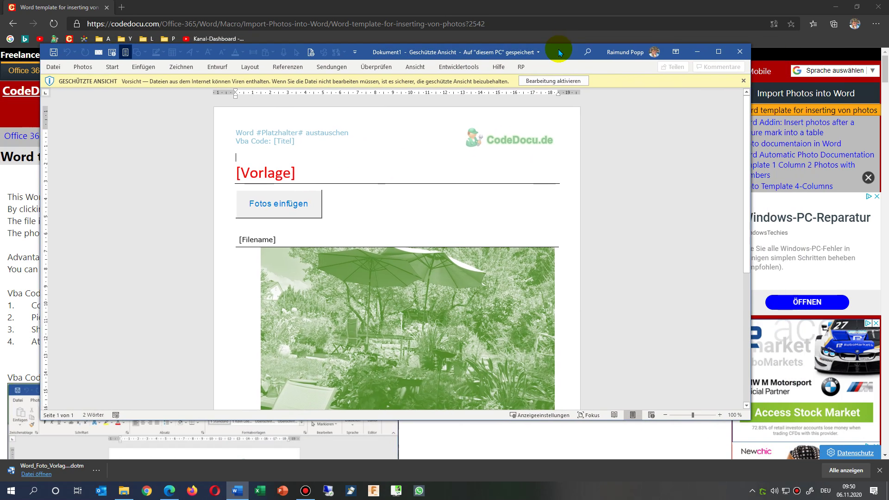
Maximize Word, enable editing and active content, and try the Fotos einfügen button
double_click(553, 45)
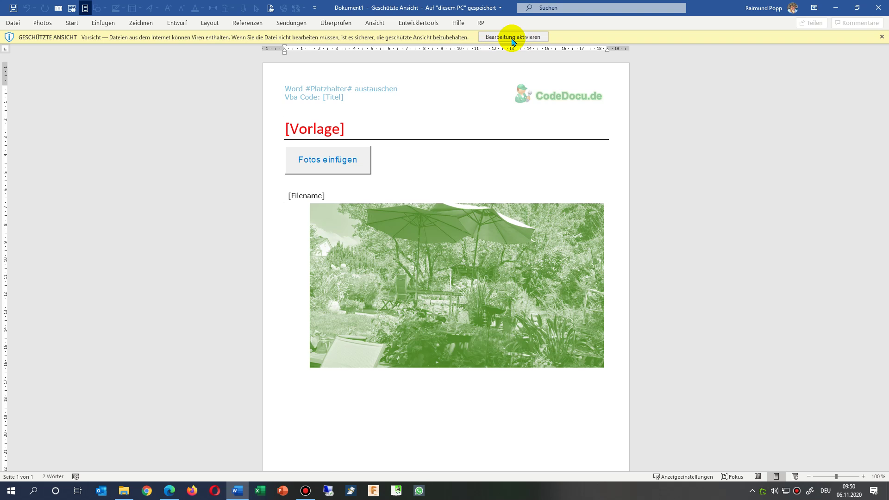
click(513, 37)
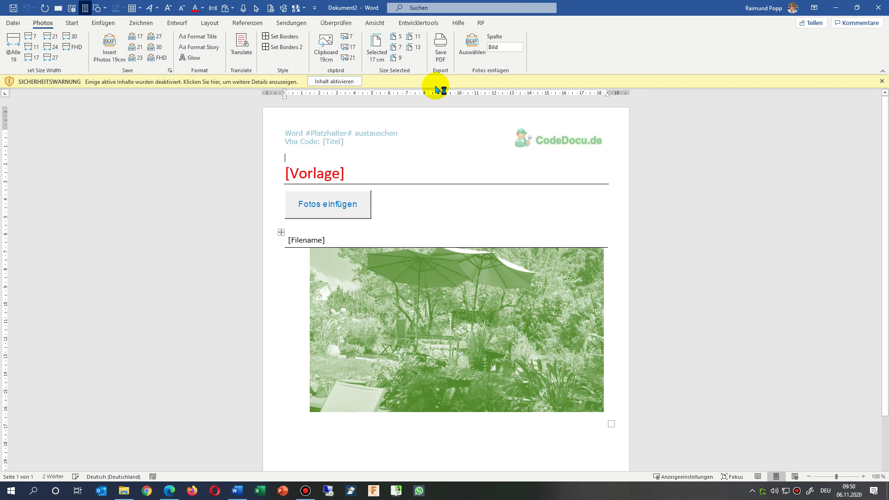
click(327, 83)
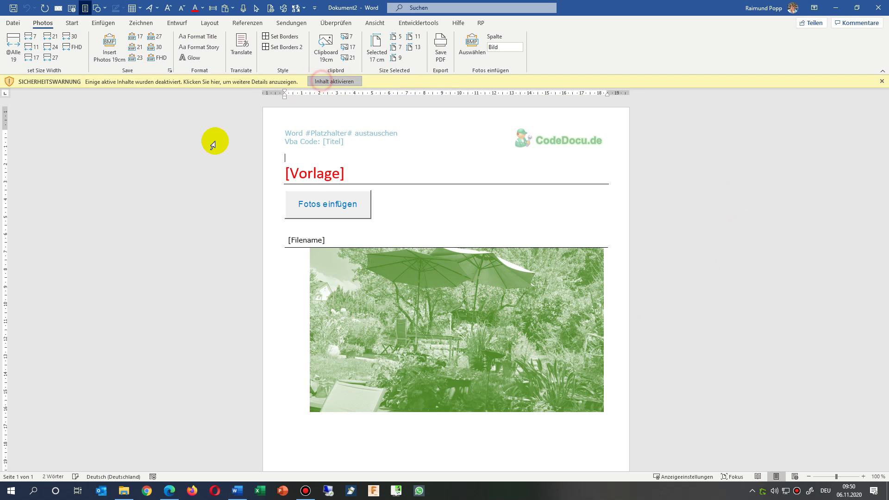
click(313, 193)
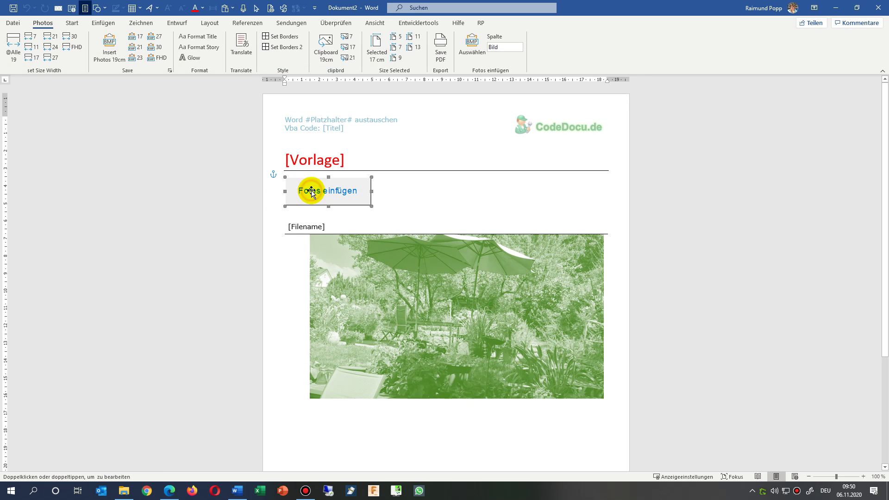
Close the trial document, open a fresh one from the template and enable its content
click(878, 9)
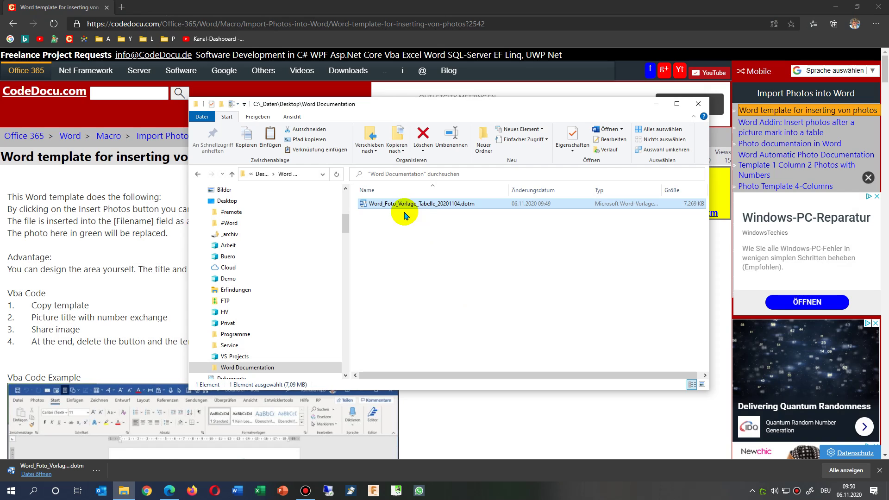
double_click(397, 206)
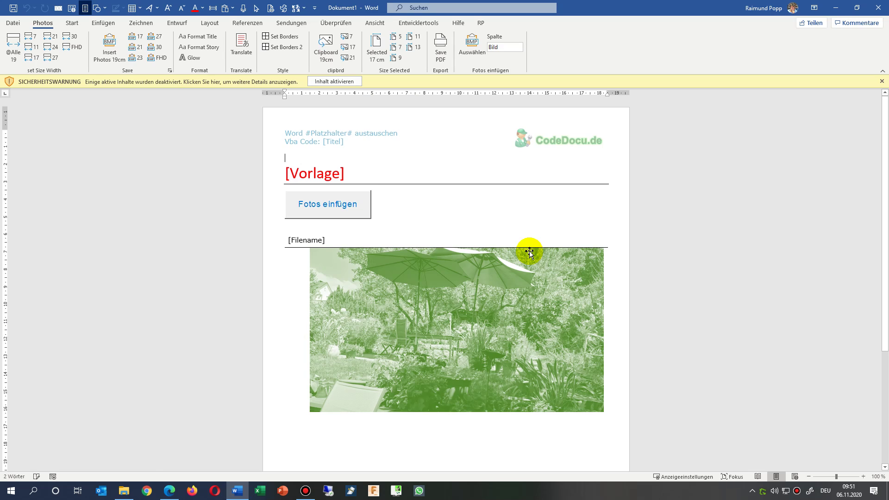
click(335, 81)
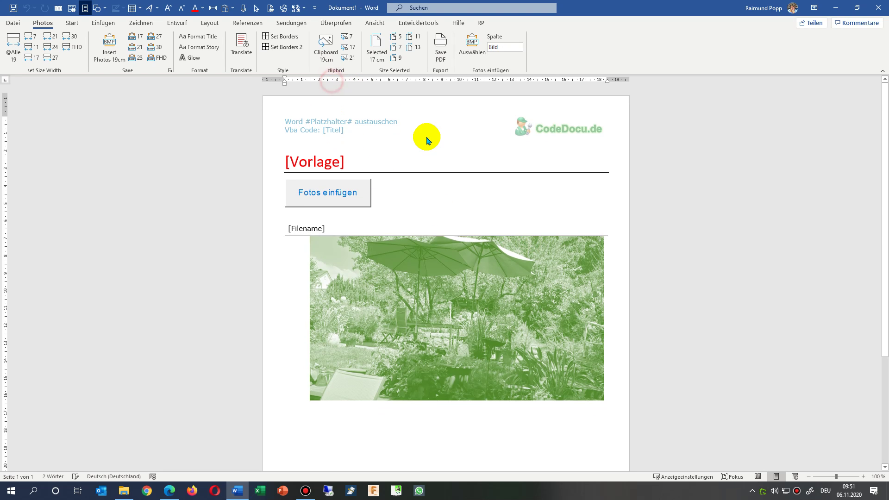
click(72, 23)
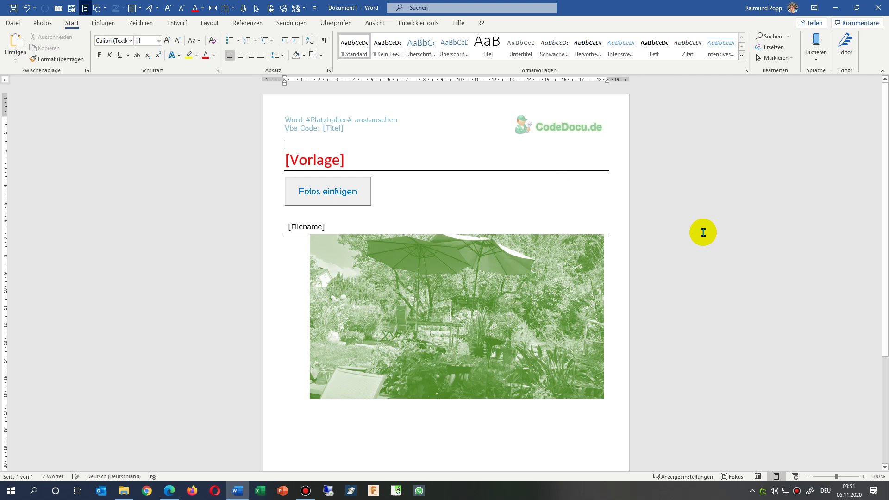
ctrl+scroll(703, 232, down, 2)
scroll(703, 232, down, 2)
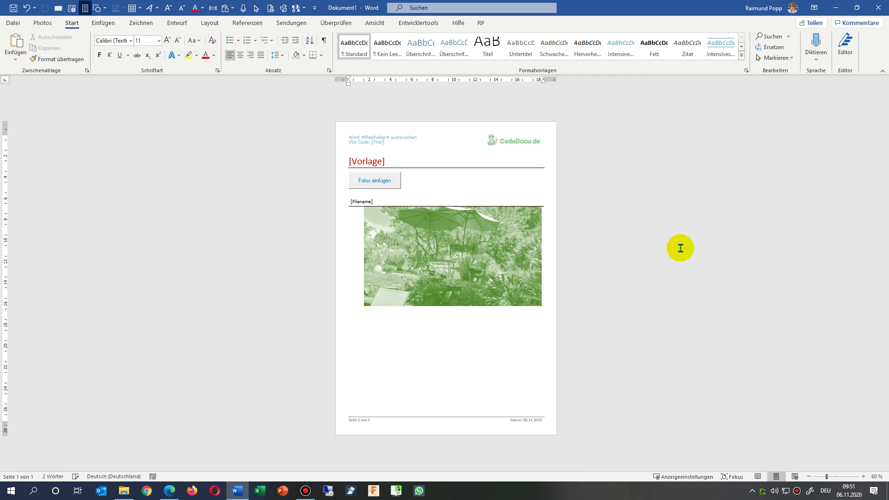
Place the cursor in the [Filename] line below the placeholder photo
click(348, 161)
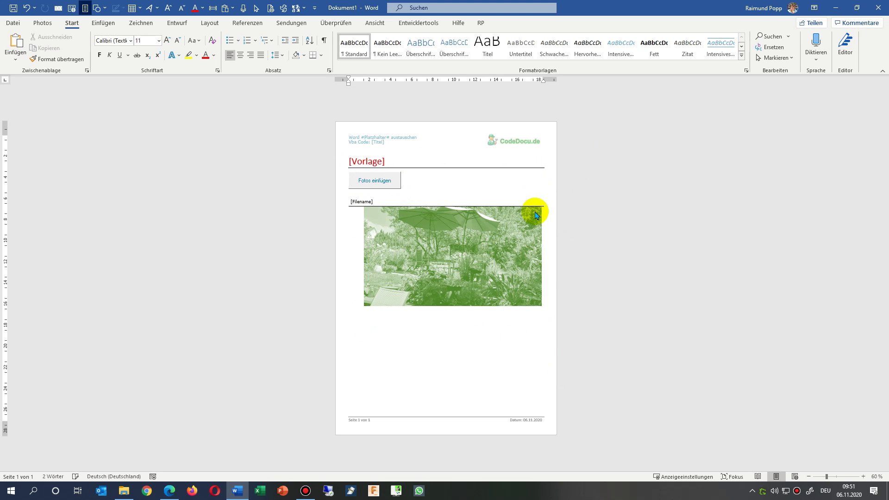
click(462, 229)
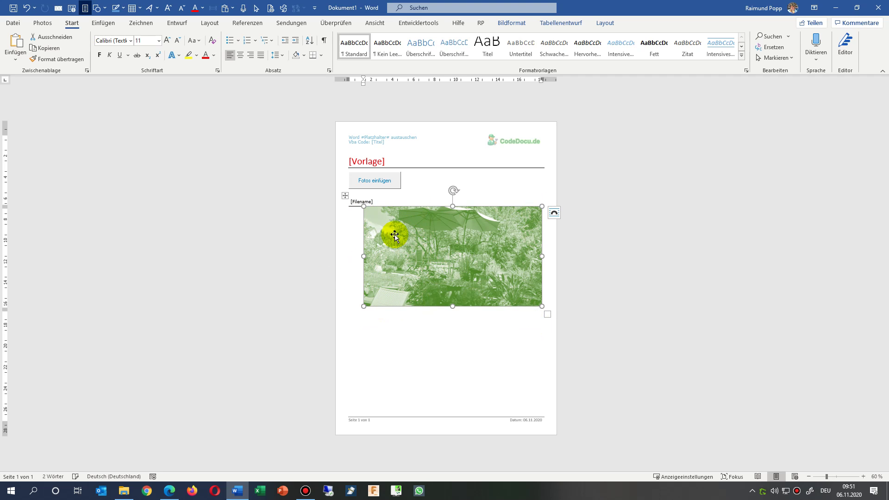
click(364, 200)
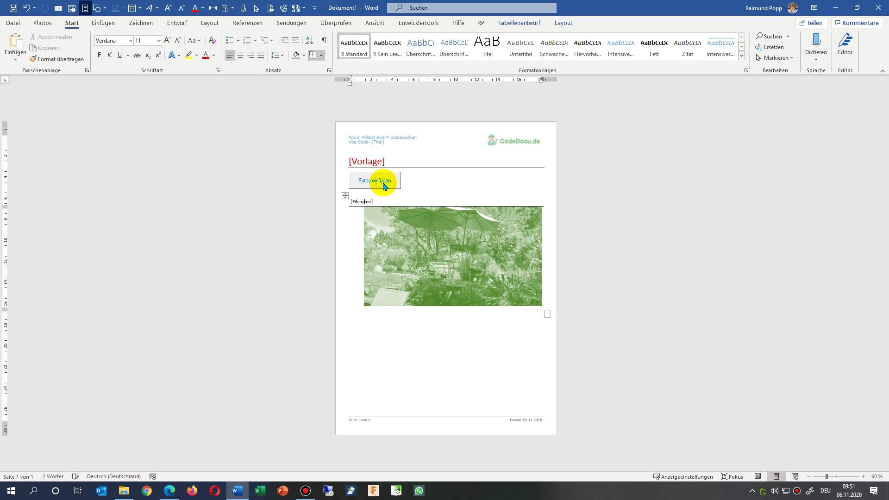
Insert the first six photos from the '20200607 Kuh Wanderung' folder via Fotos einfügen
click(426, 186)
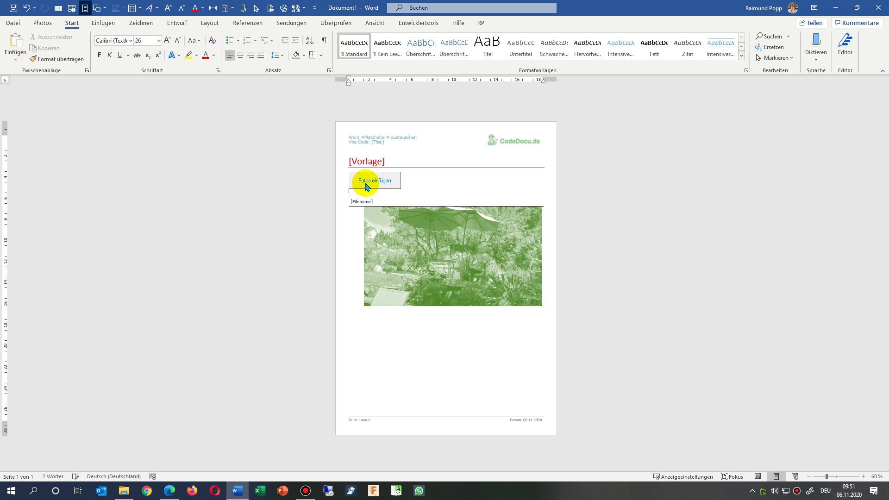
click(372, 184)
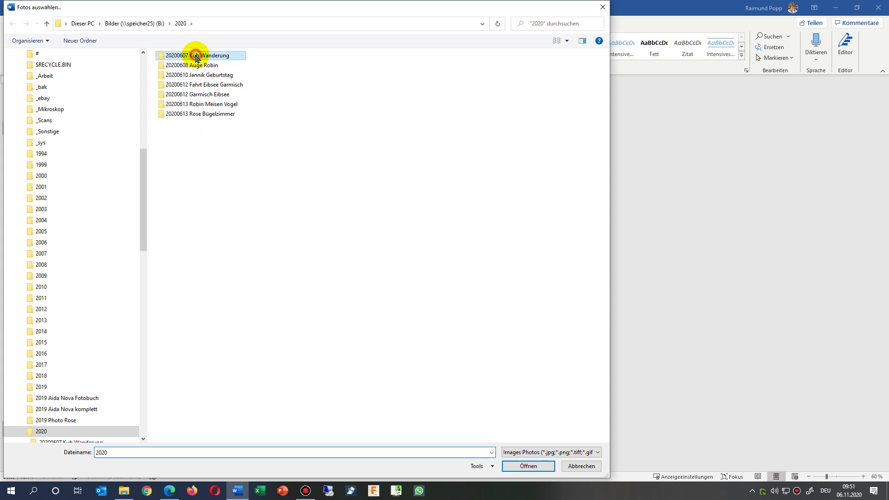
double_click(197, 56)
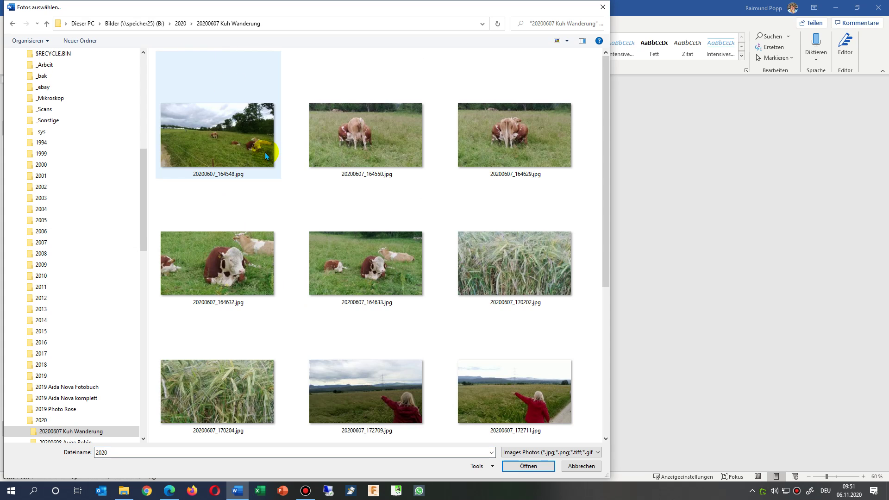
click(230, 135)
ctrl+click(530, 323)
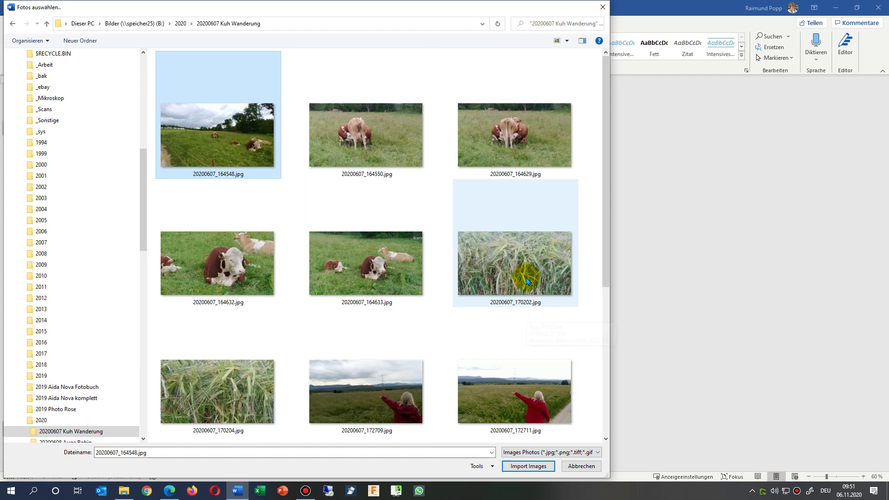
shift+click(514, 275)
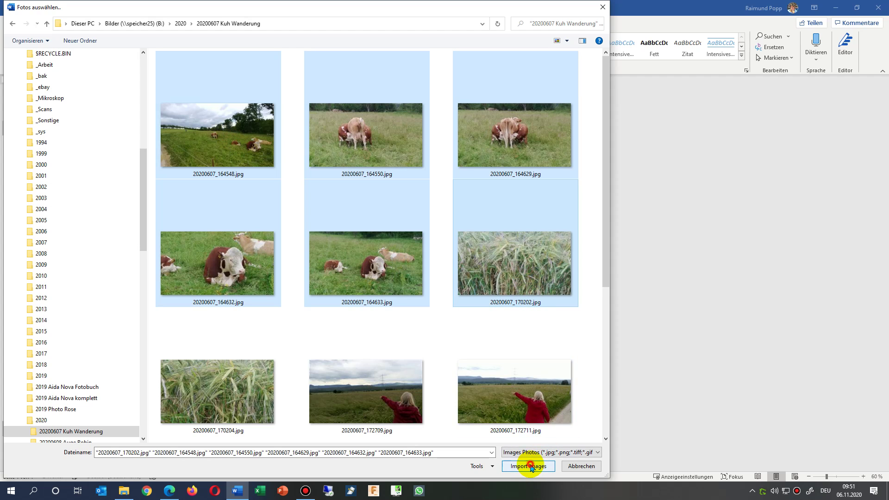
click(532, 467)
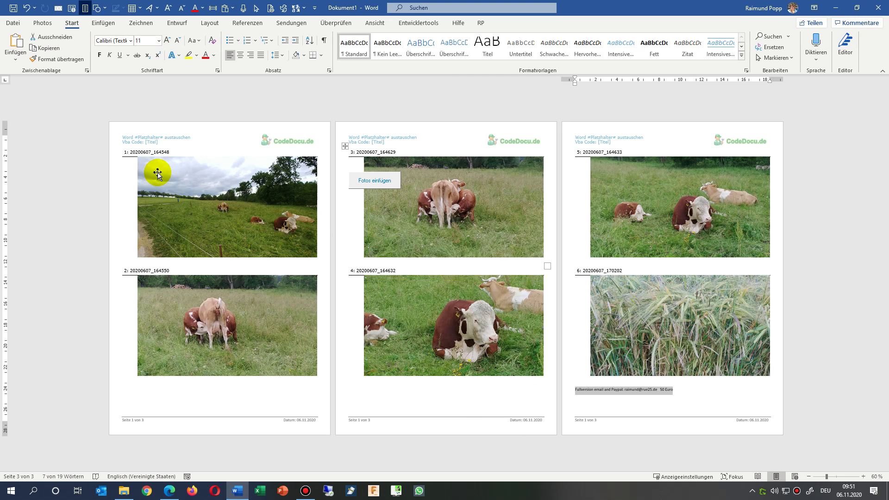
Place the cursor right after the filename 20200607_164548 in the first caption
click(145, 152)
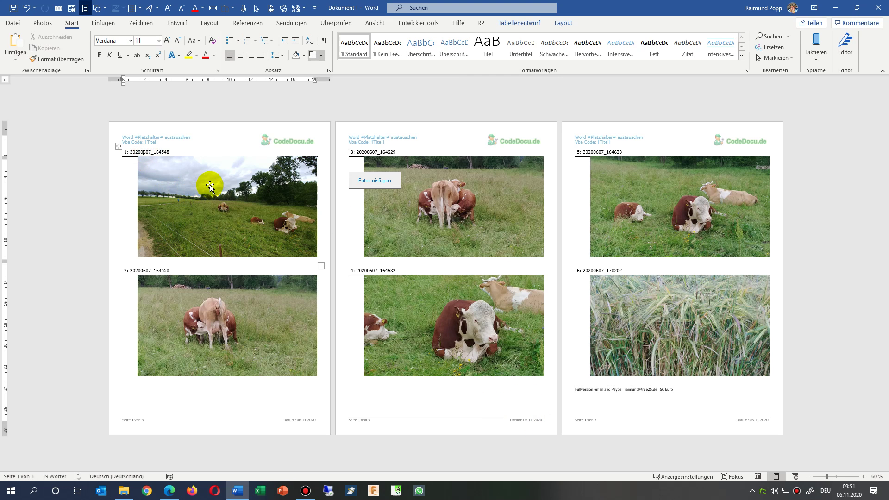
scroll(210, 185, up, 2)
scroll(210, 184, up, 2)
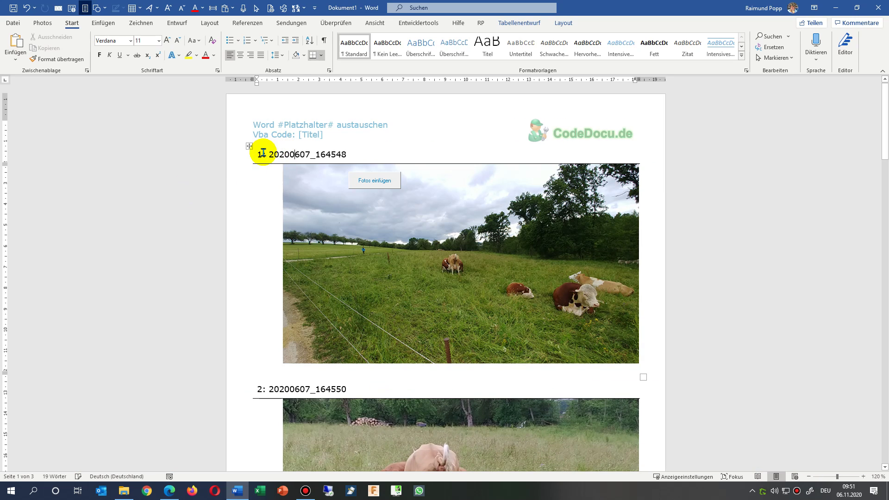
drag(270, 155, 337, 154)
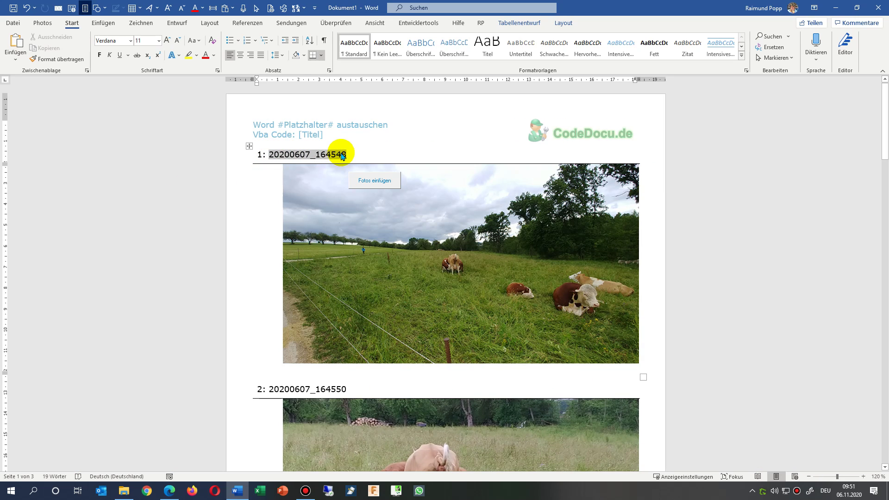
click(351, 154)
text(Cows on the)
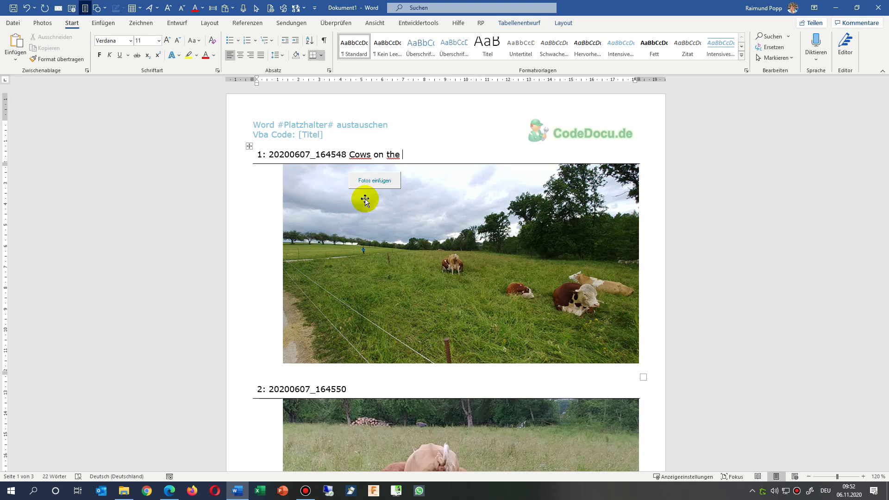
scroll(364, 200, down, 2)
scroll(357, 203, up, 2)
scroll(356, 203, down, 3)
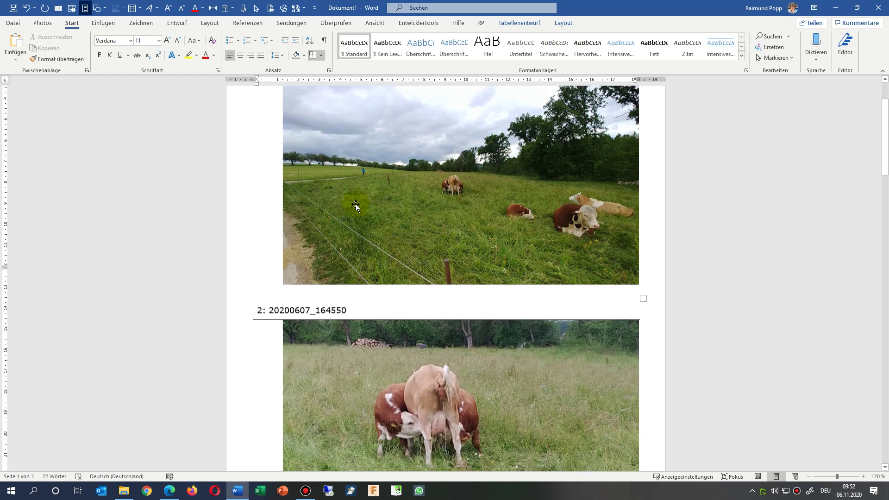
scroll(357, 205, down, 1)
scroll(424, 213, up, 5)
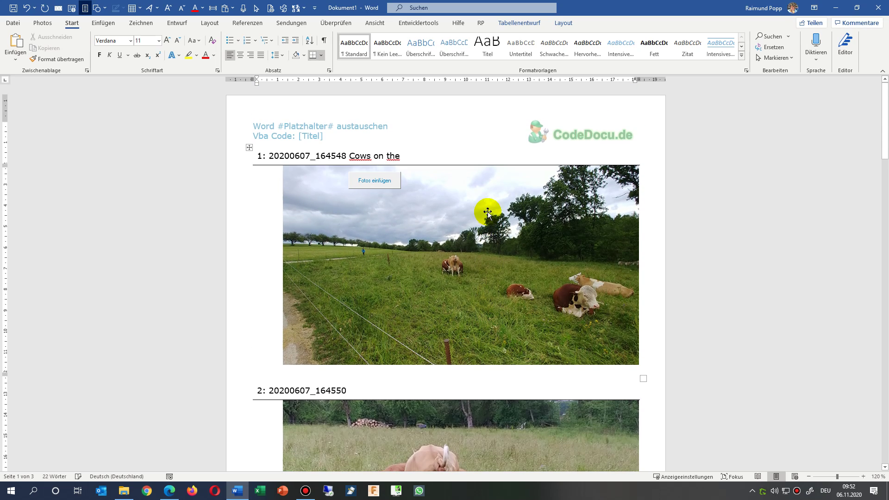
scroll(420, 247, down, 5)
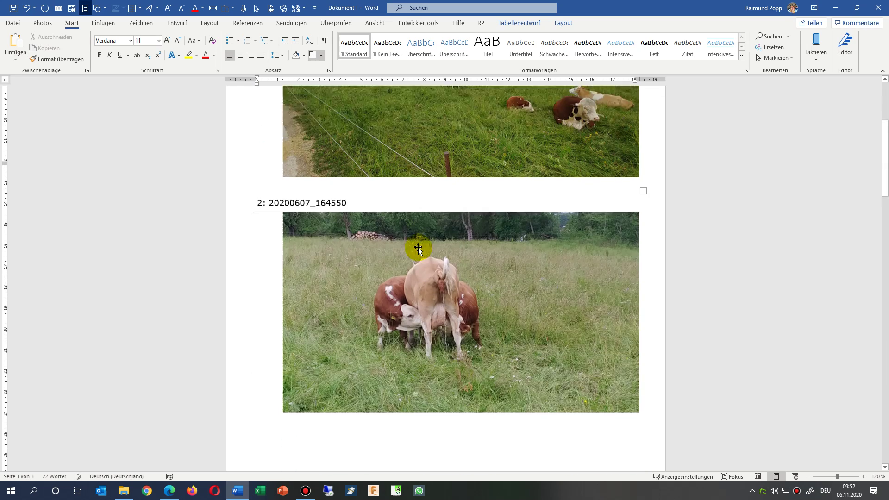
scroll(421, 248, down, 5)
scroll(420, 246, down, 5)
scroll(420, 246, down, 5)
scroll(419, 246, down, 5)
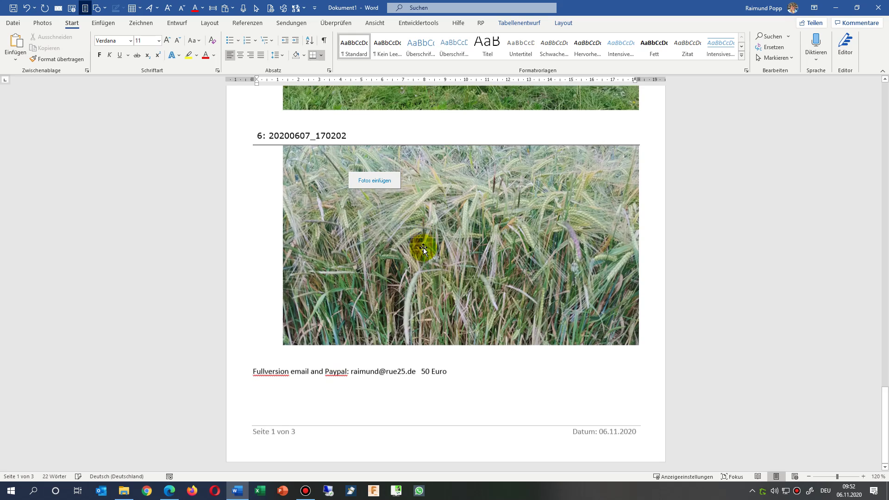
scroll(420, 246, down, 1)
scroll(523, 302, up, 5)
scroll(522, 302, up, 5)
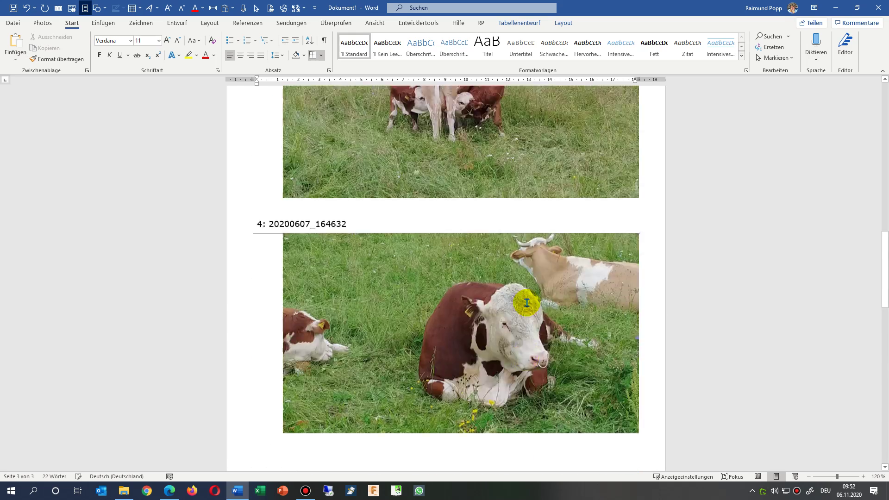
scroll(523, 302, up, 5)
scroll(524, 302, up, 5)
scroll(523, 302, down, 5)
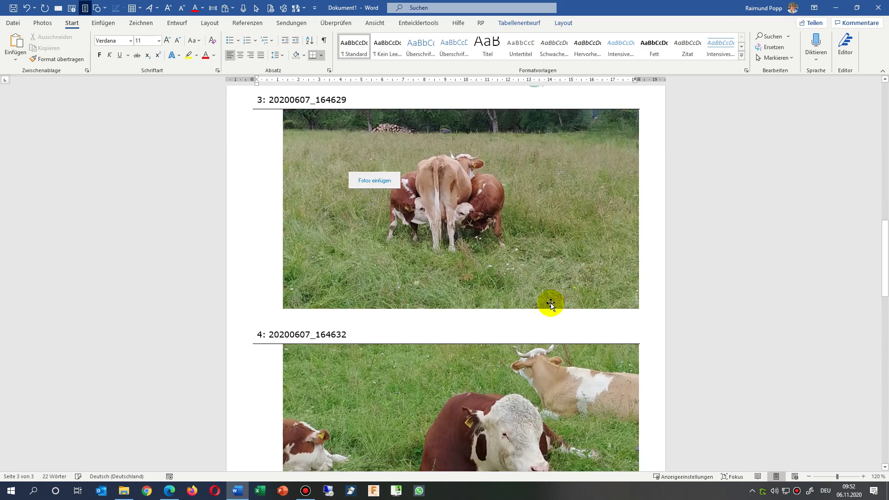
scroll(420, 279, down, 5)
scroll(420, 304, down, 3)
scroll(420, 306, down, 3)
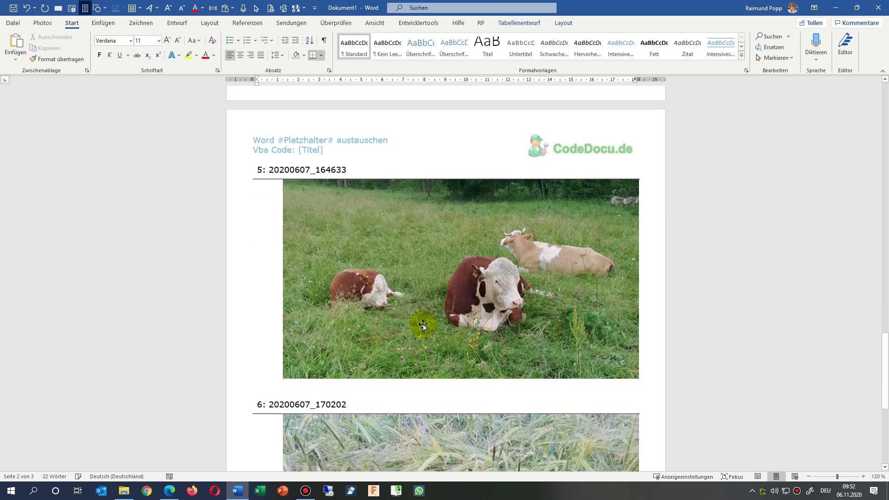
scroll(420, 305, down, 3)
scroll(430, 320, down, 2)
scroll(435, 320, down, 4)
scroll(435, 321, up, 1)
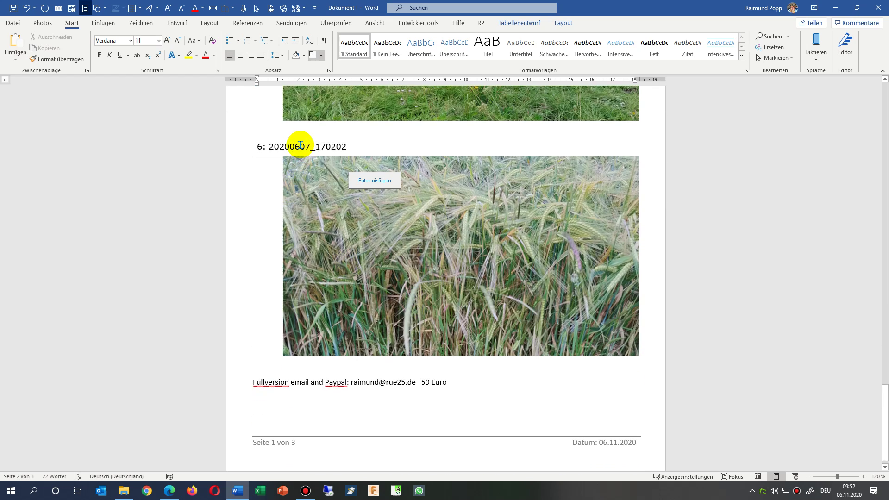
scroll(287, 420, down, 1)
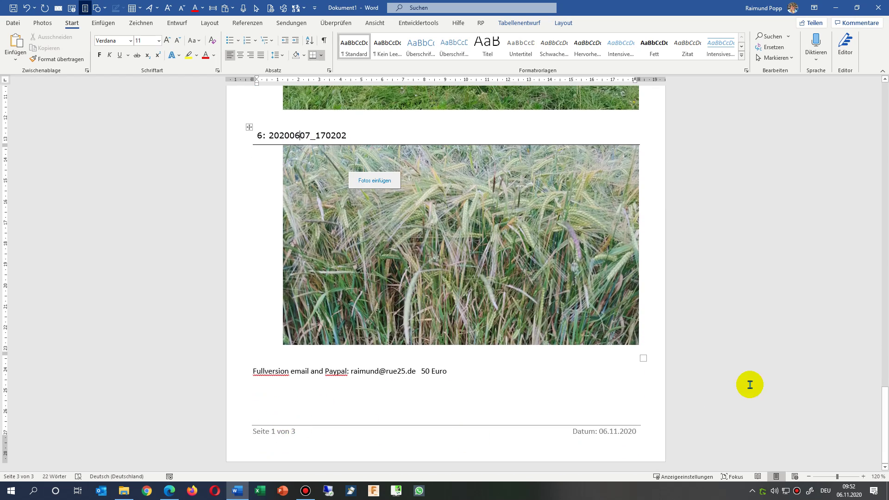
scroll(760, 375, up, 5)
scroll(763, 371, up, 5)
scroll(762, 370, up, 5)
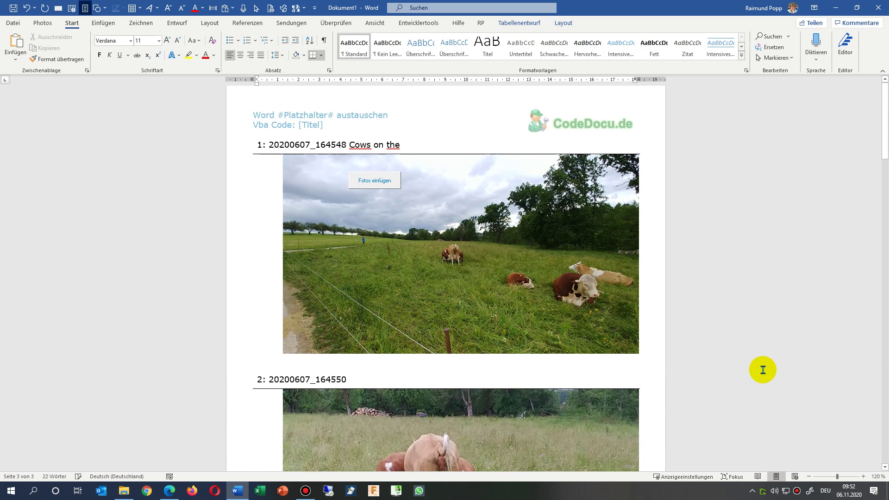
scroll(763, 369, up, 1)
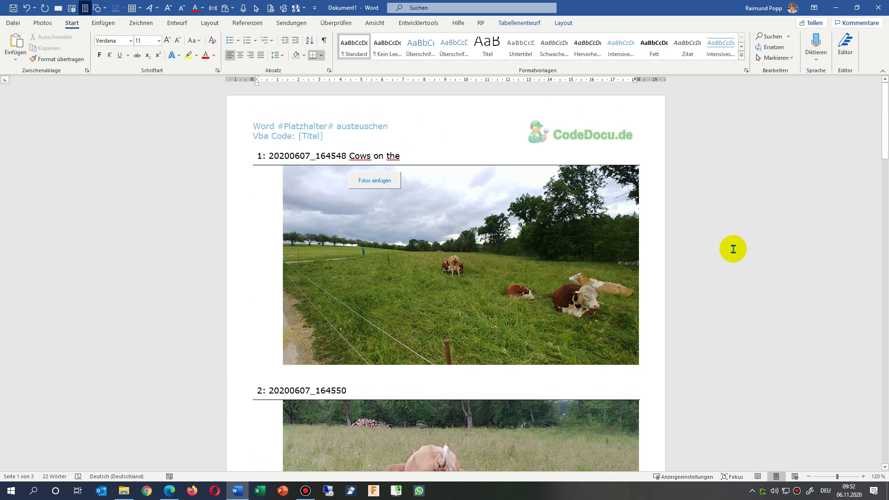
scroll(733, 249, down, 5)
scroll(732, 237, down, 5)
scroll(732, 222, down, 3)
scroll(723, 215, up, 13)
scroll(430, 202, down, 4)
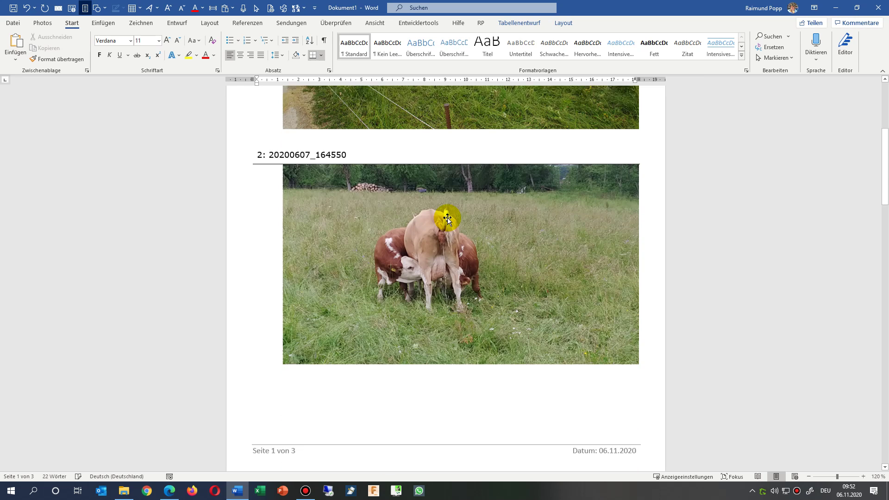
scroll(448, 219, down, 1)
scroll(448, 219, down, 5)
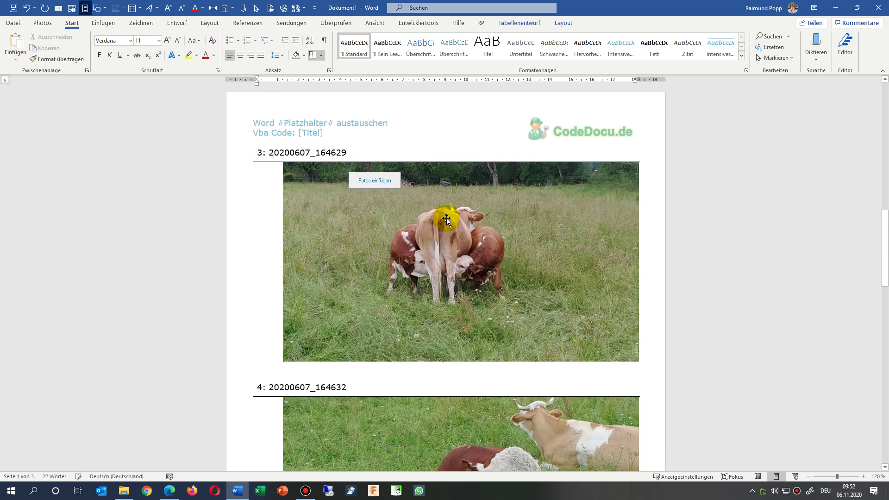
scroll(448, 219, down, 5)
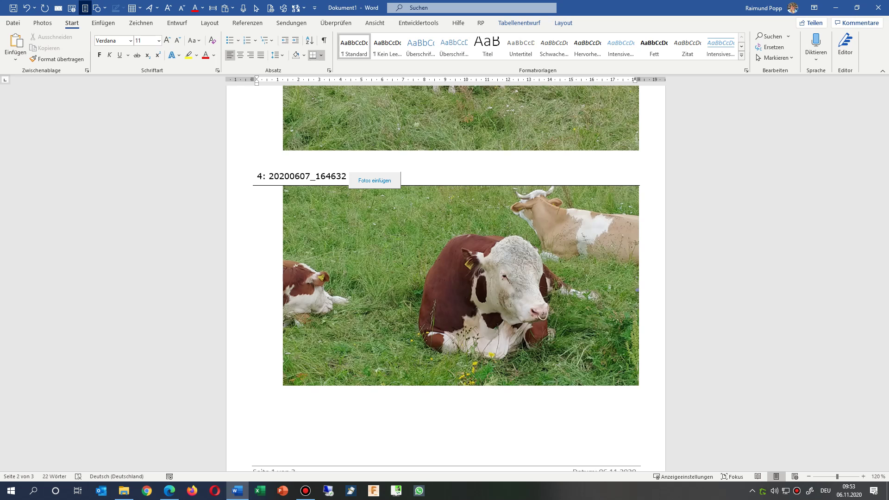
Minimize Word and go to CodeDocu's Import Photos into Word overview page in Edge
click(835, 8)
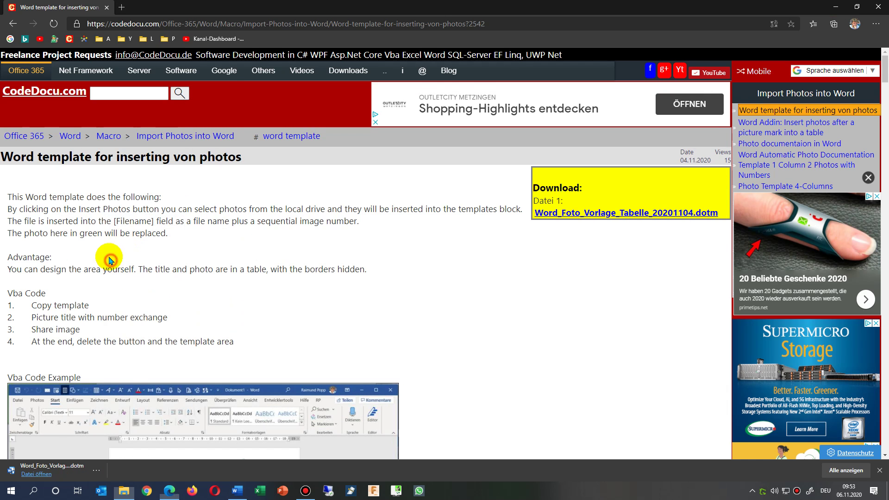
scroll(55, 237, down, 3)
scroll(56, 195, up, 3)
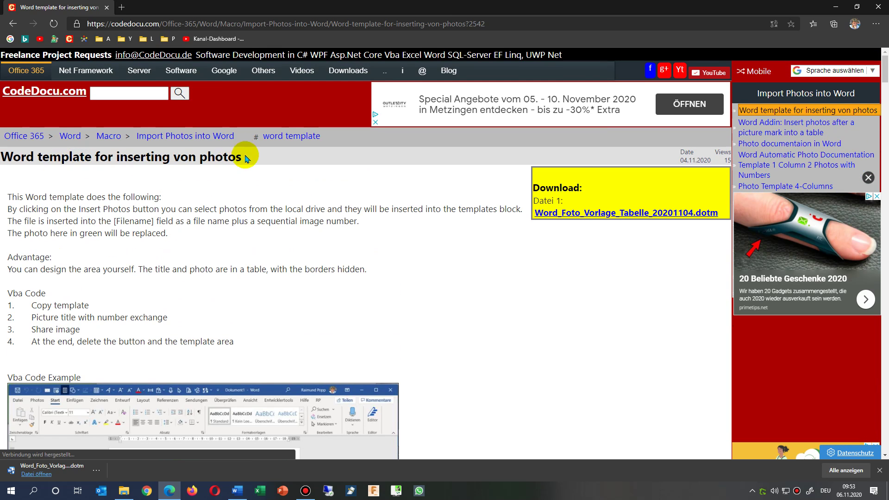
click(210, 143)
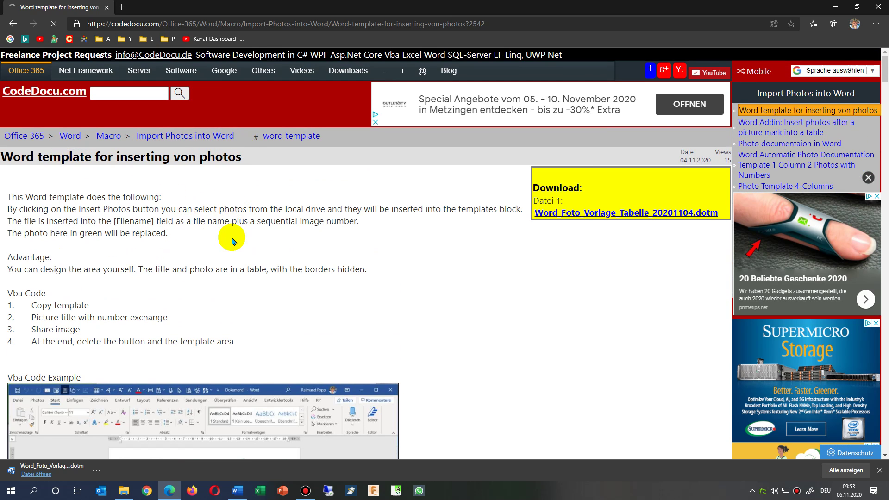